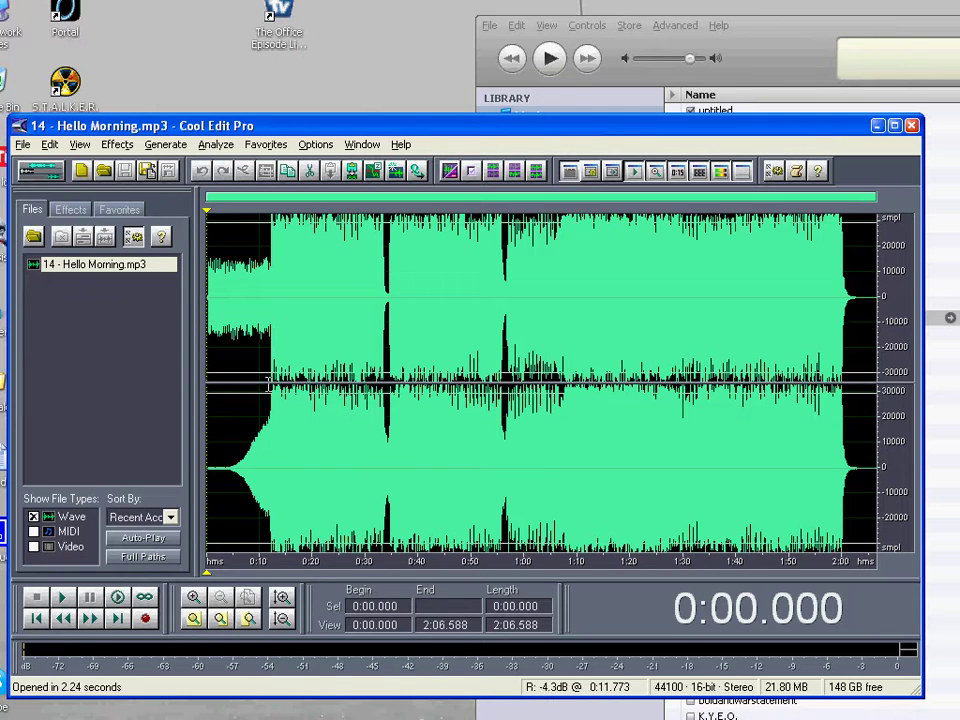
- Play Hello Morning briefly from 0:11.862, then stop playback
click(268, 376)
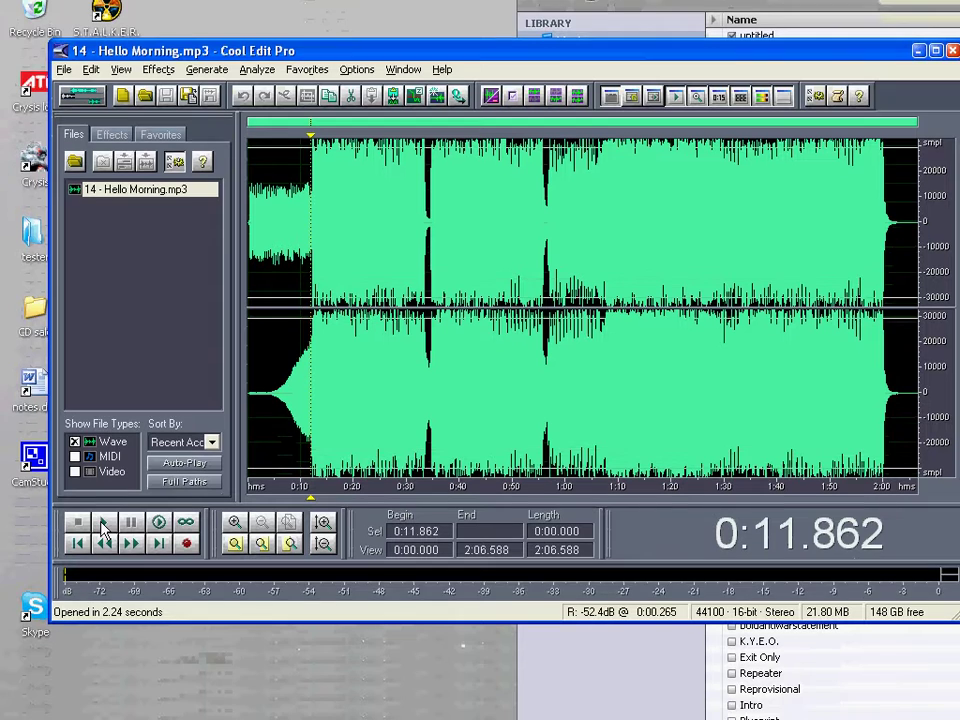
click(103, 524)
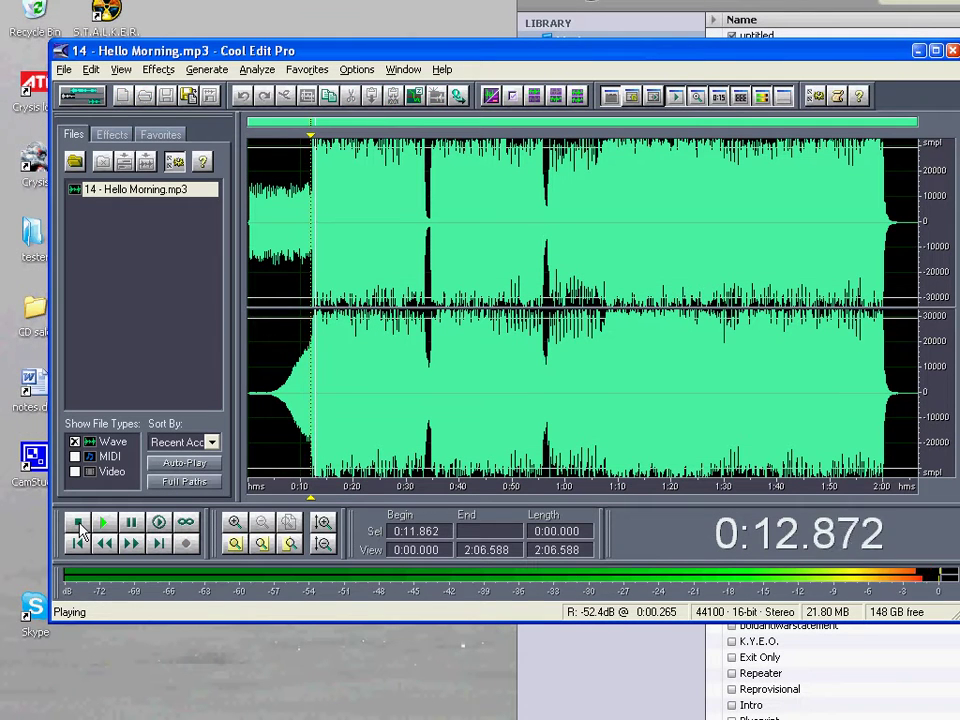
click(79, 528)
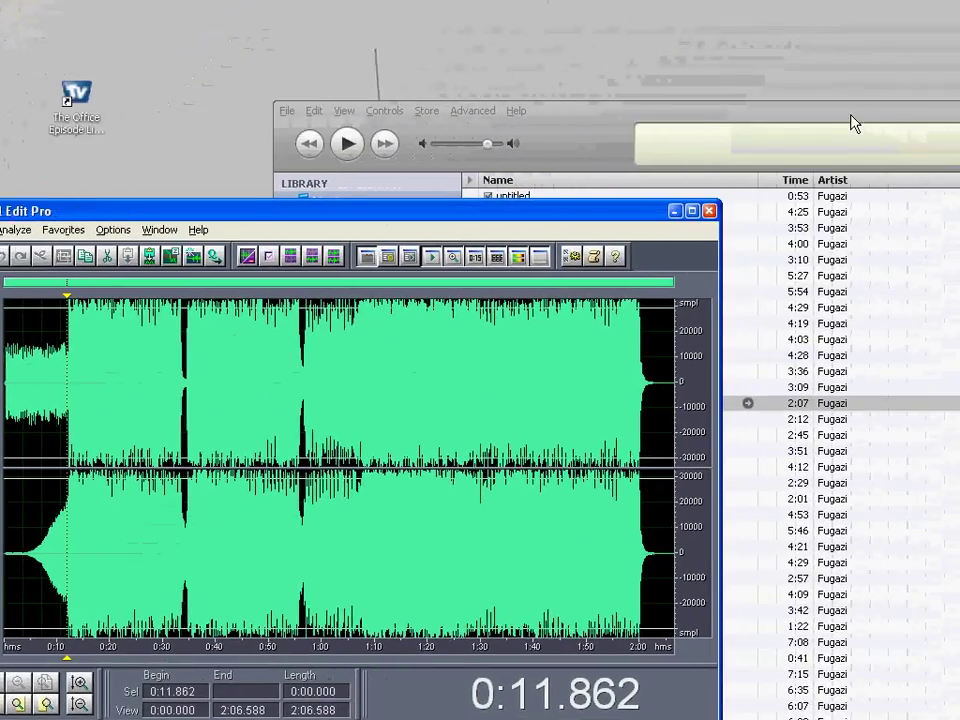
- Drag Break and Pink Frosty from the iTunes library into Cool Edit Pro's Files panel
click(719, 115)
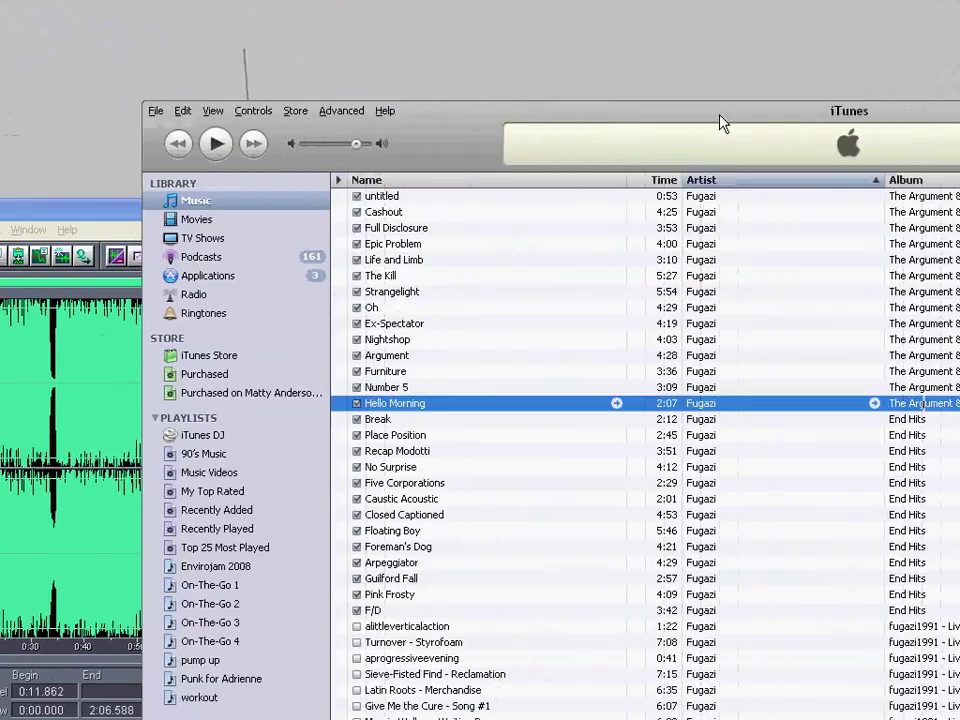
drag(370, 420, 161, 456)
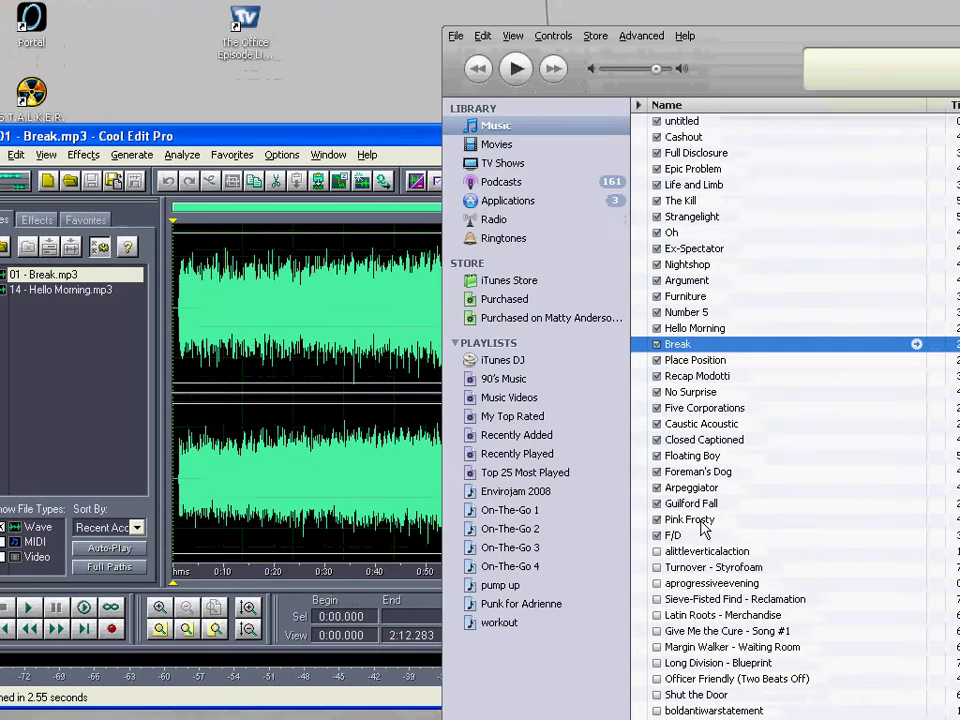
drag(708, 541, 151, 354)
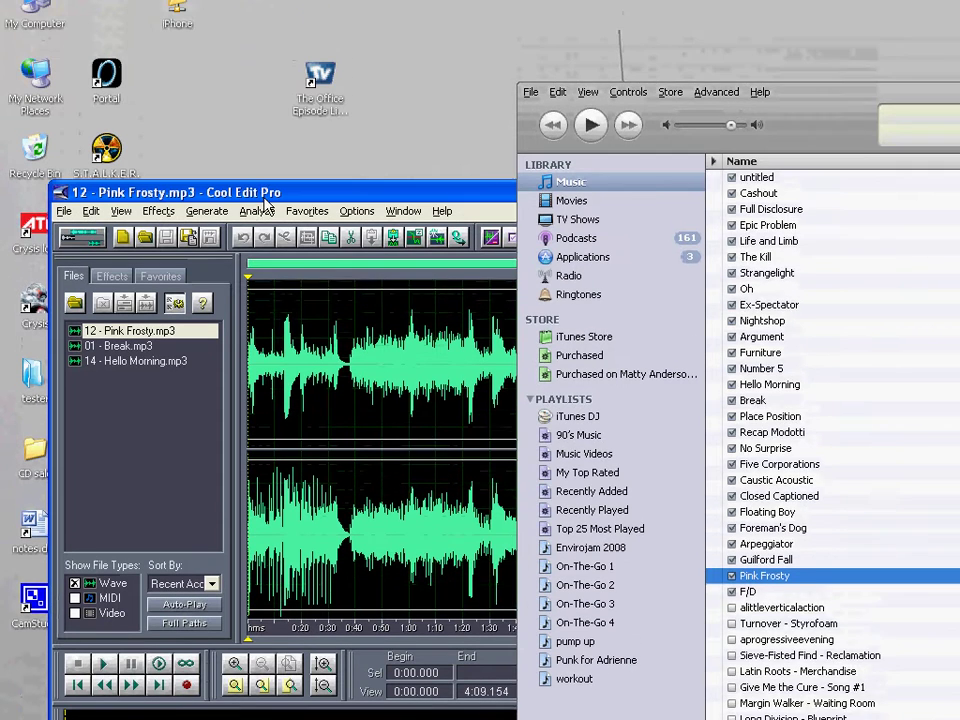
click(265, 140)
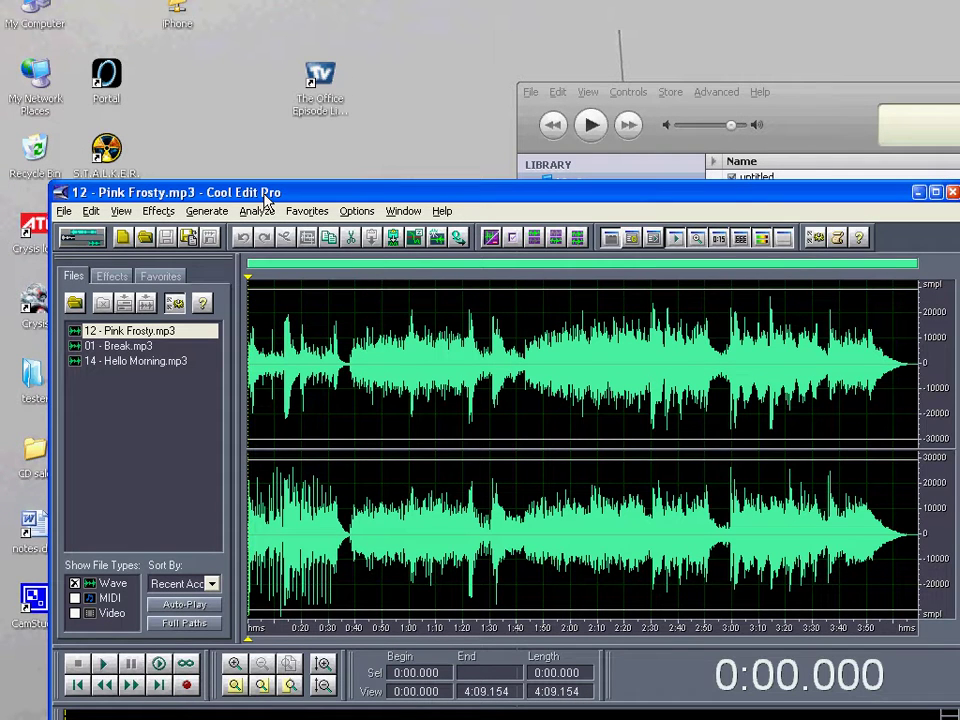
- In Multitrack View, place Pink Frosty, Break and Hello Morning on Tracks 1, 2 and 3
click(88, 240)
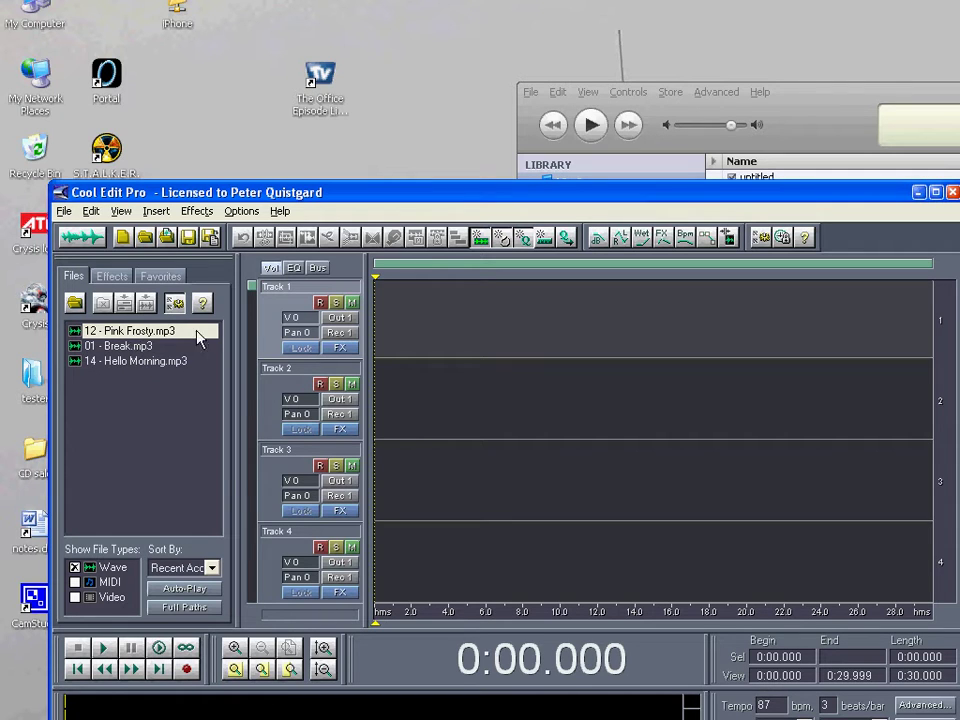
drag(208, 332, 559, 336)
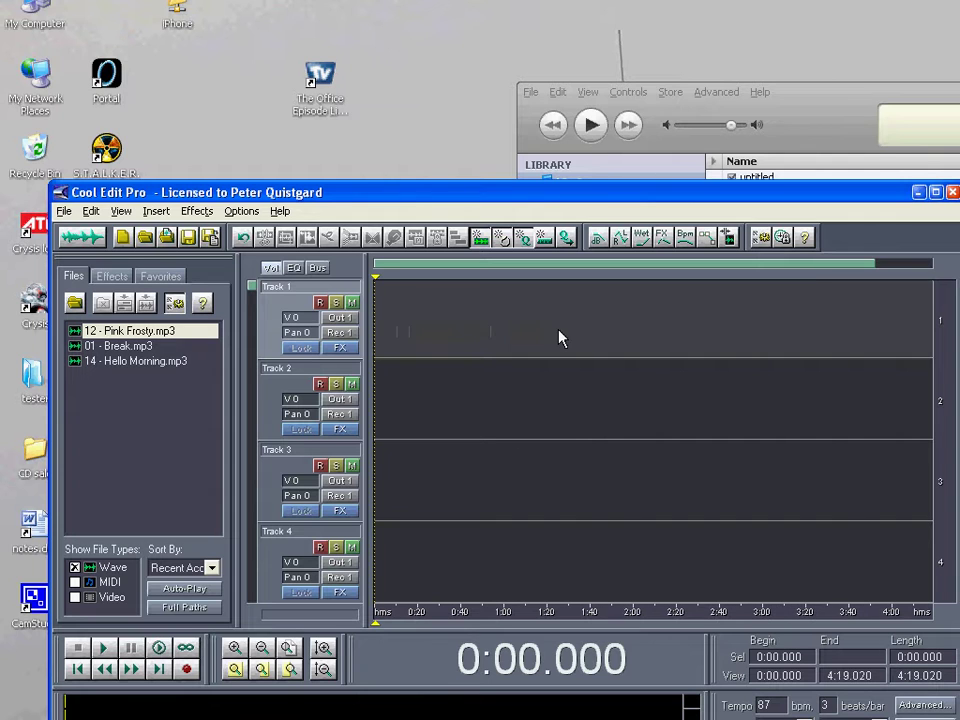
drag(130, 347, 508, 422)
drag(135, 362, 566, 463)
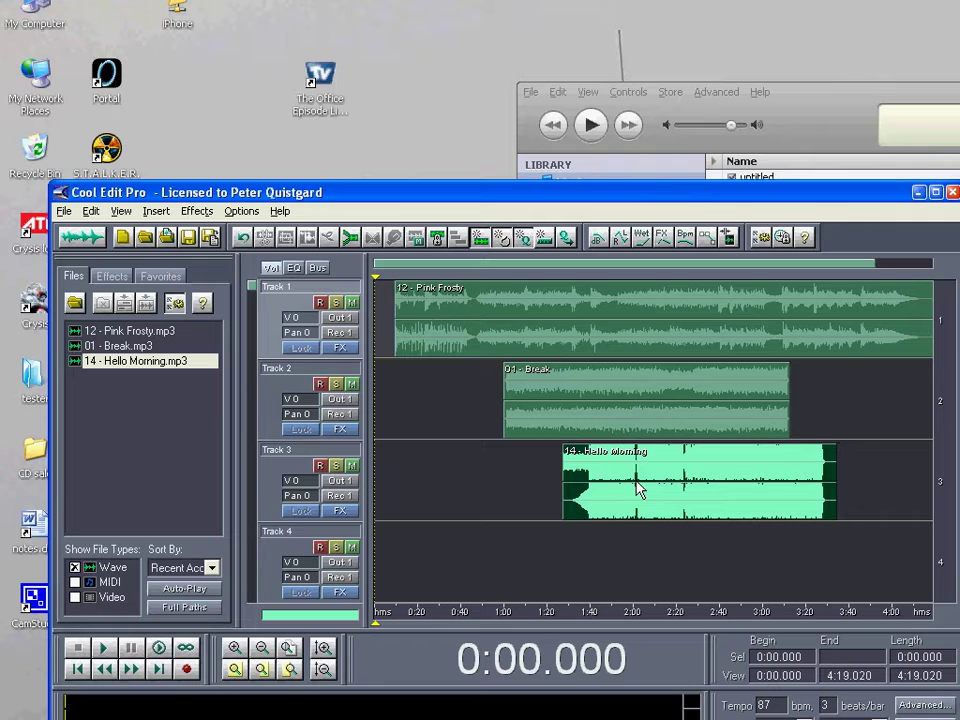
- Move the Hello Morning, Break and Pink Frosty clips left to start at 0:00
drag(638, 489, 431, 480)
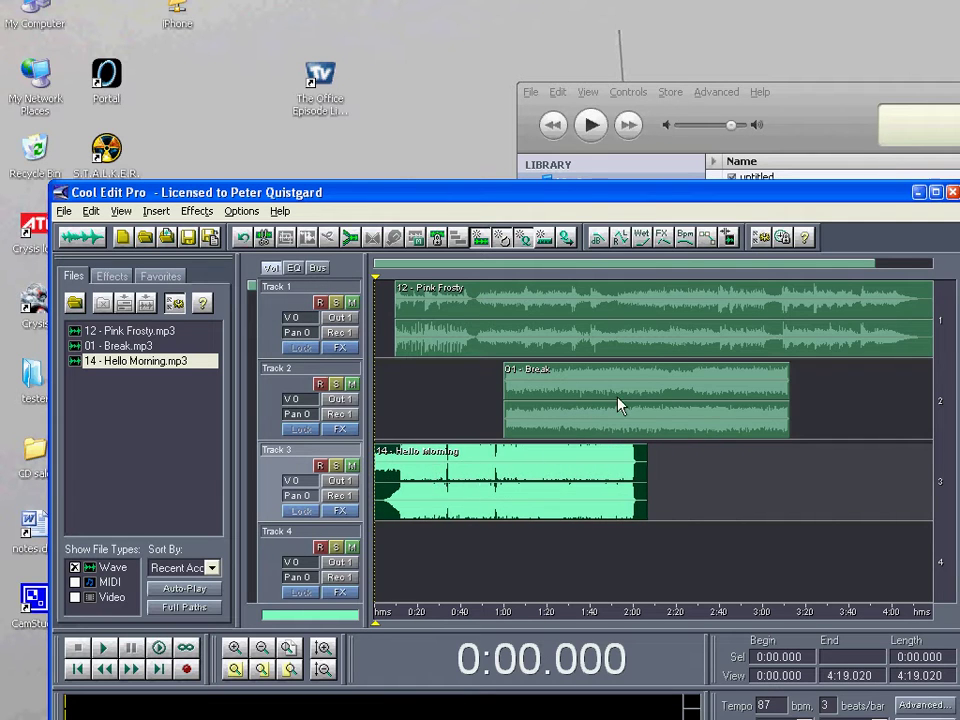
drag(619, 405, 487, 409)
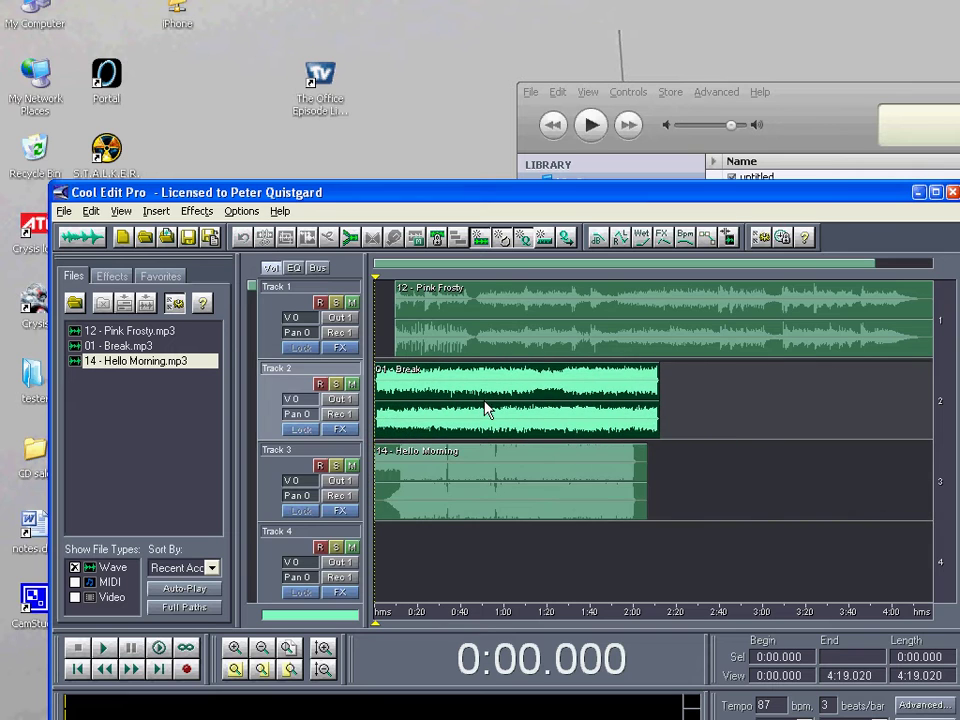
right_click(556, 364)
click(583, 326)
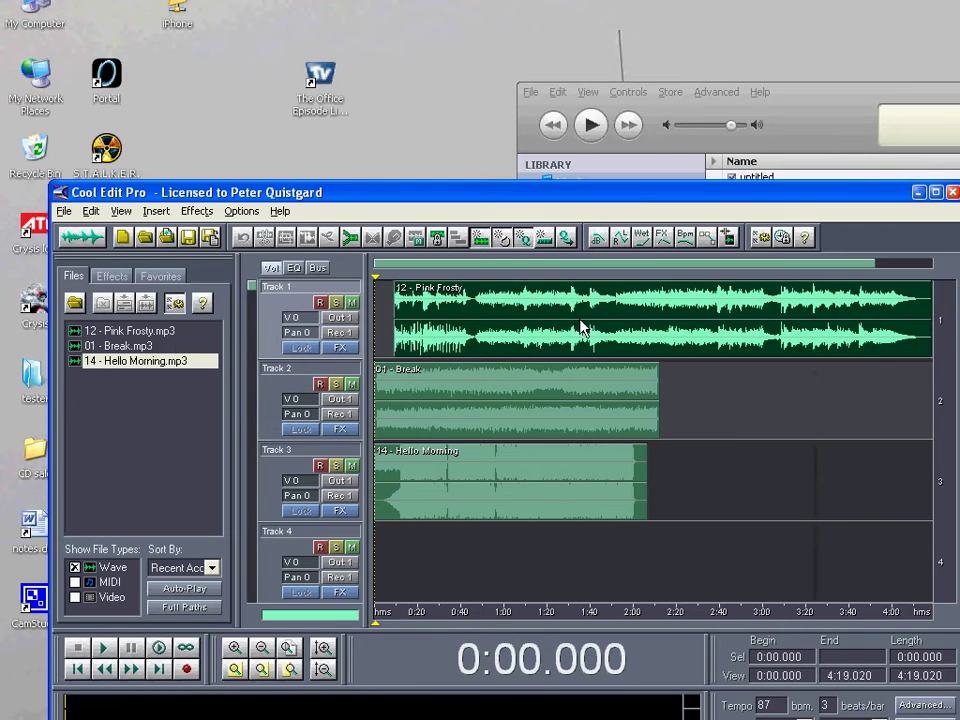
drag(583, 326, 531, 328)
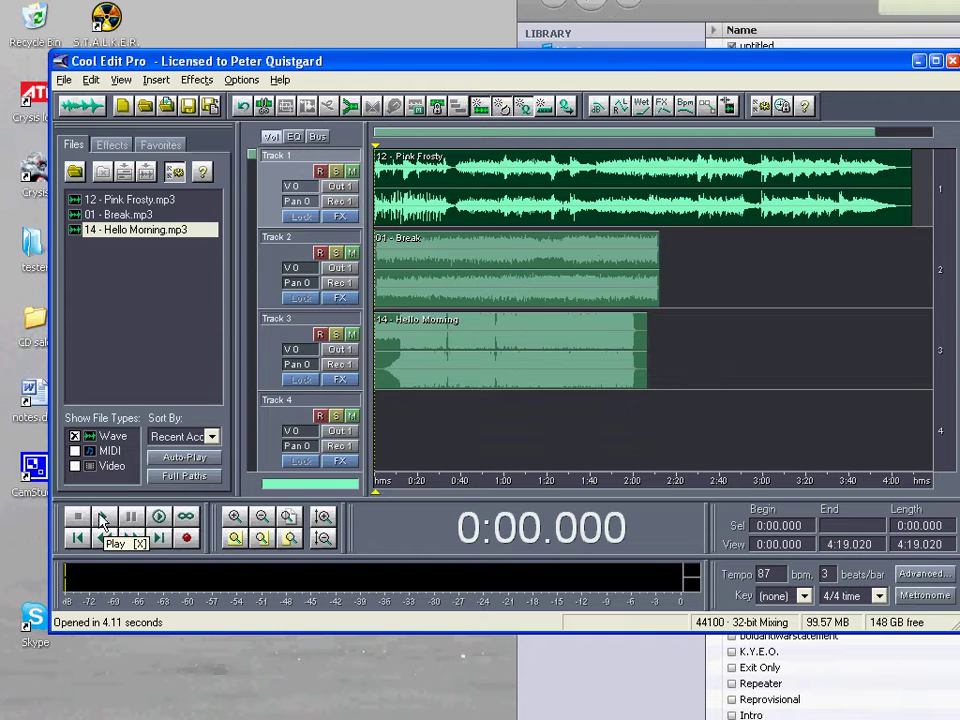
click(105, 520)
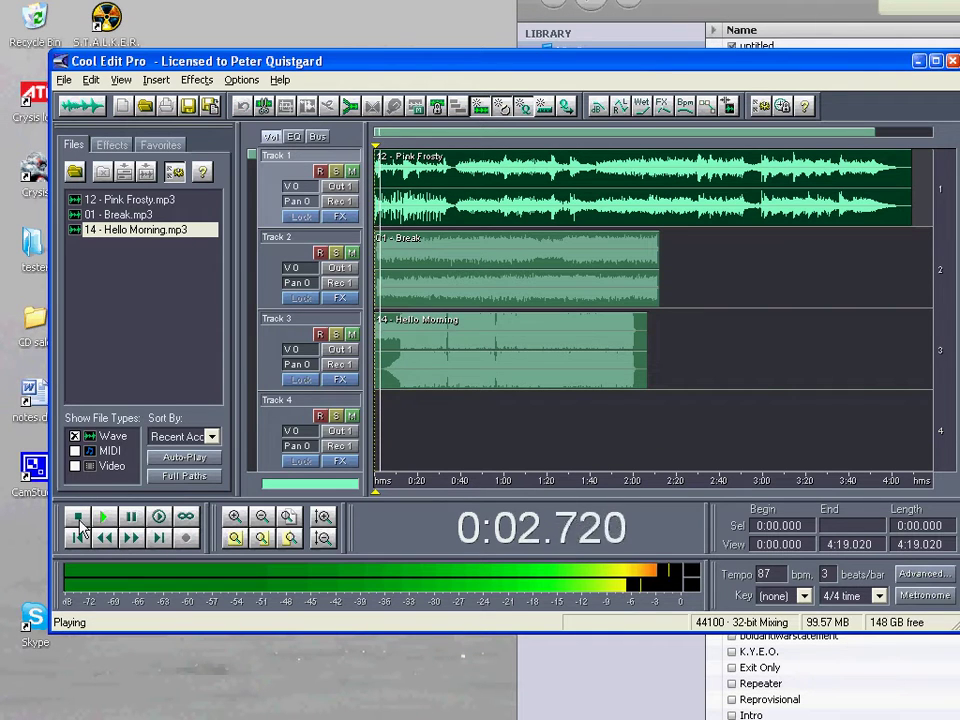
click(80, 522)
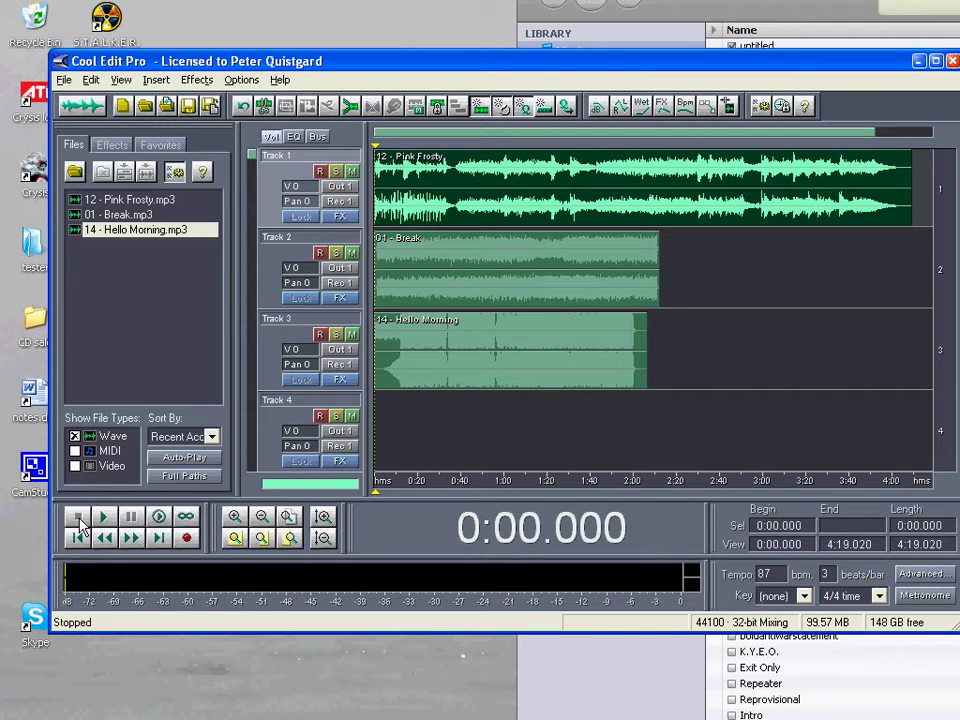
- Trim Pink Frosty to its first 0:36.937 with Edit > Trim and return to multitrack
double_click(517, 197)
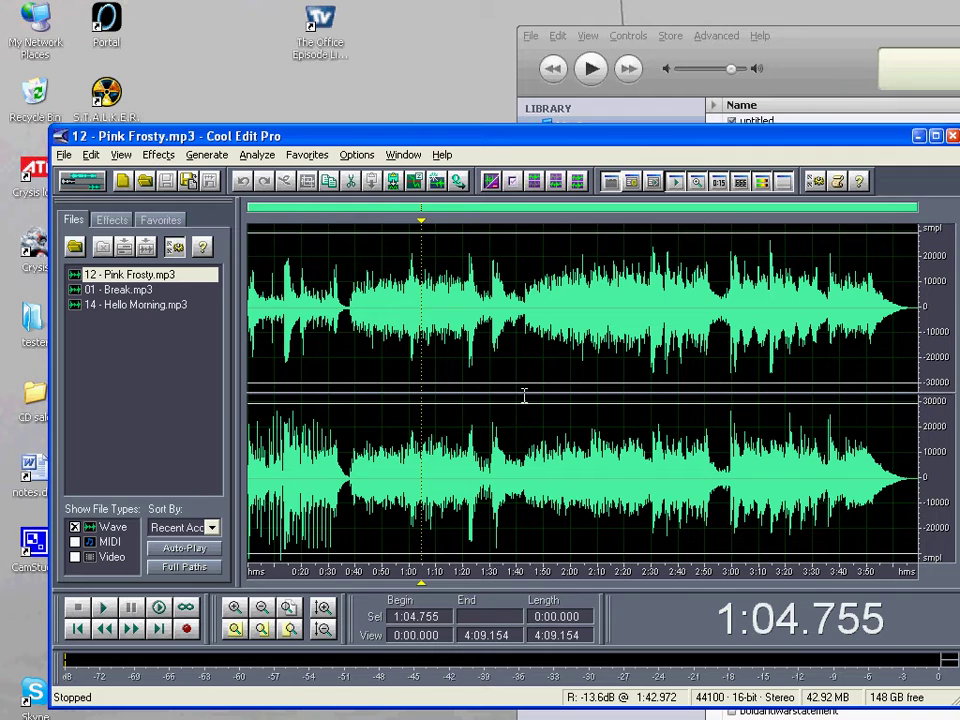
click(351, 396)
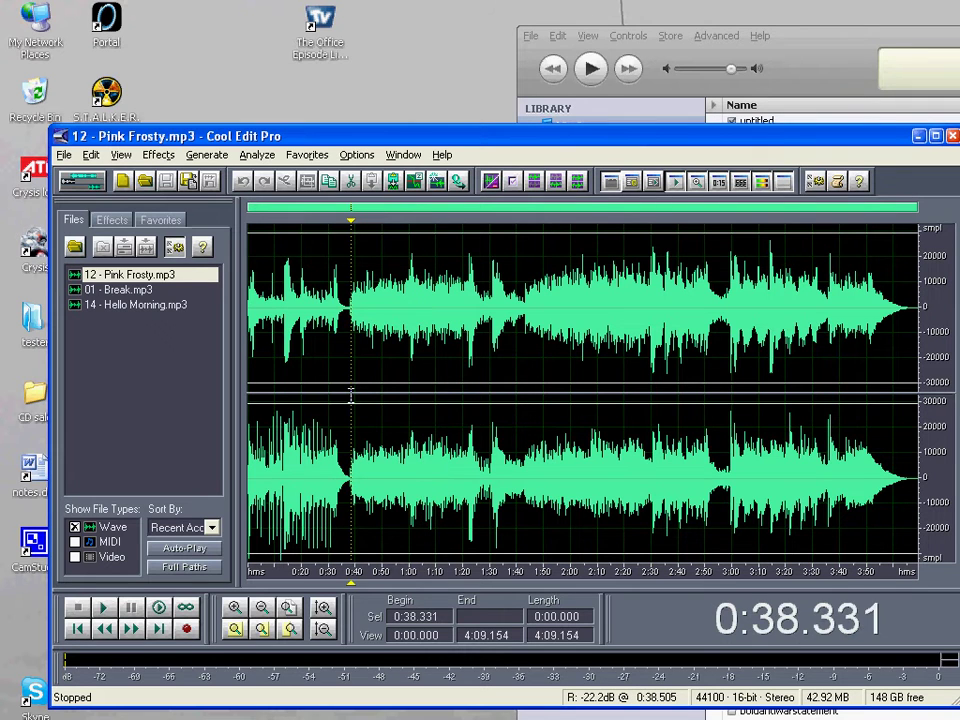
drag(344, 396, 218, 396)
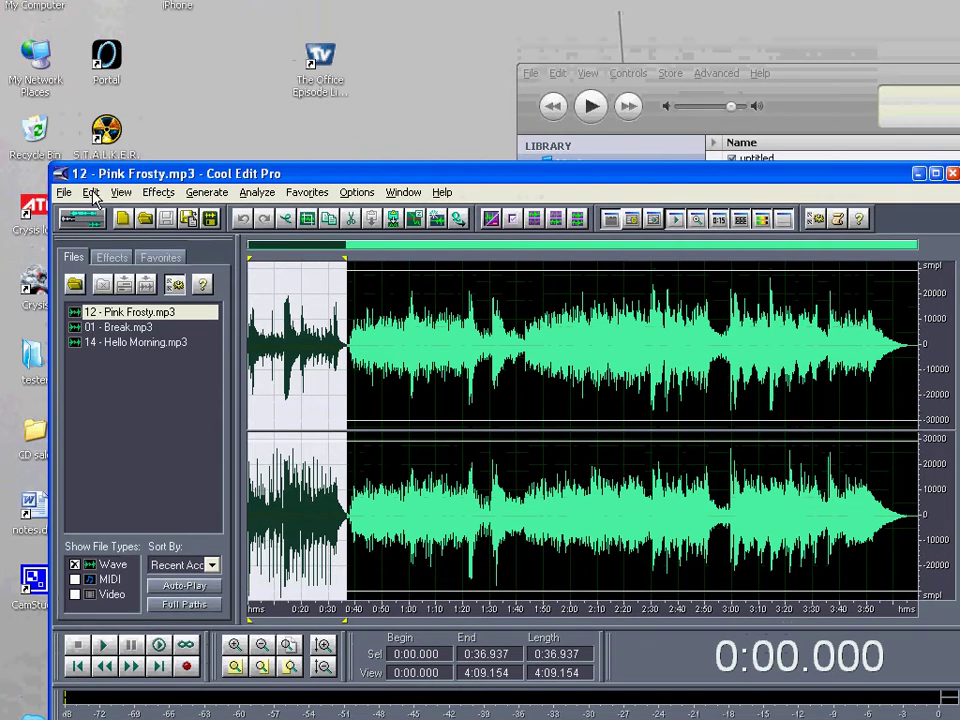
click(90, 155)
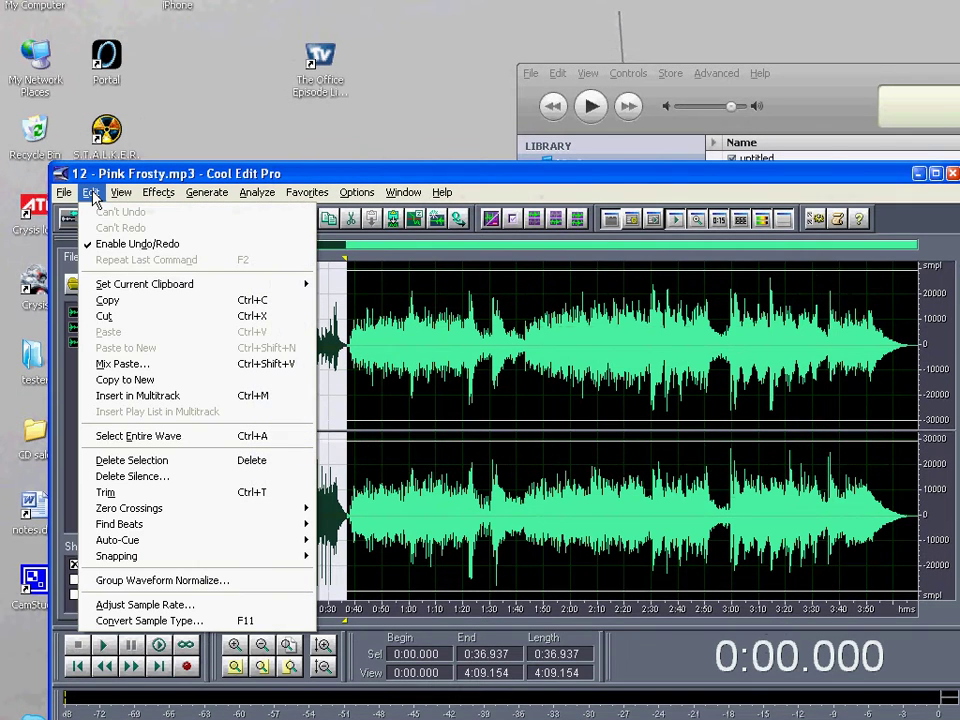
click(117, 493)
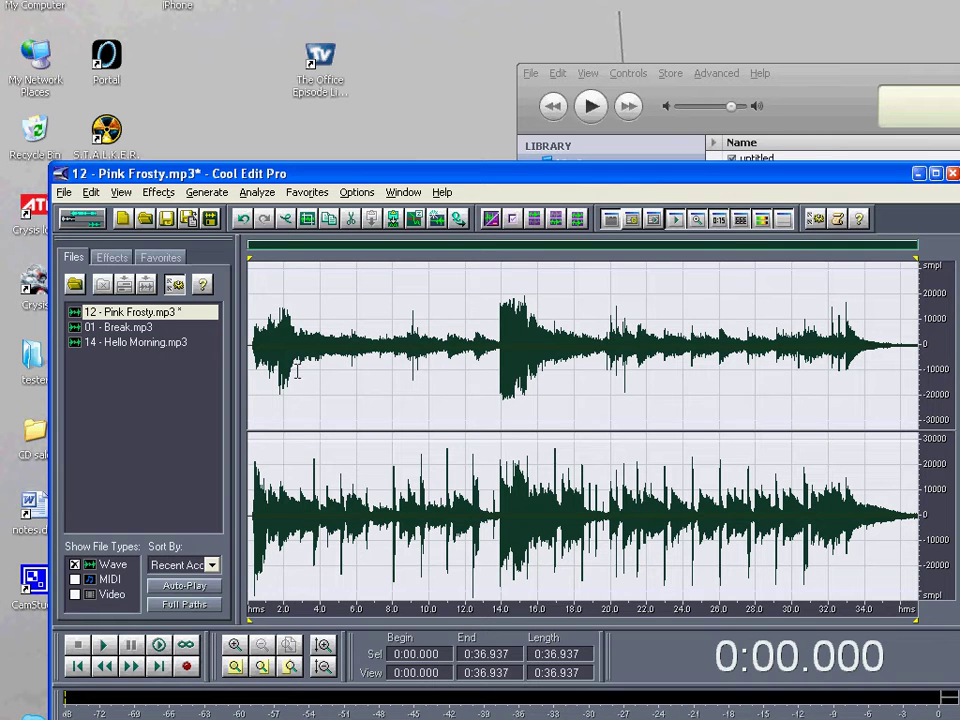
click(90, 222)
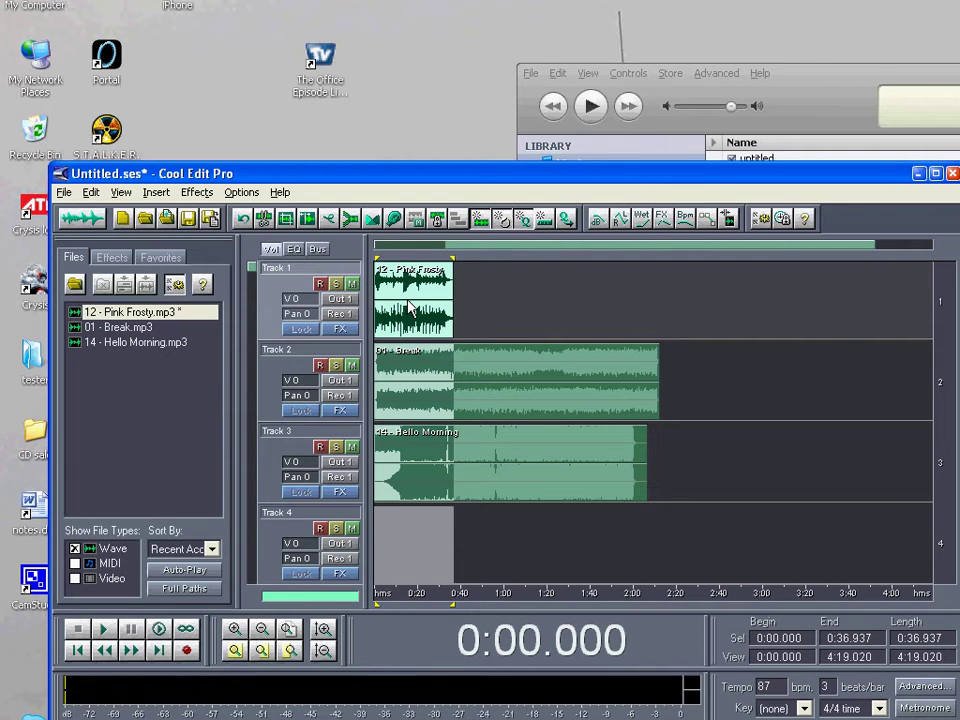
- Trim Break to the 0:01.665–0:12.950 excerpt and return to multitrack
double_click(469, 390)
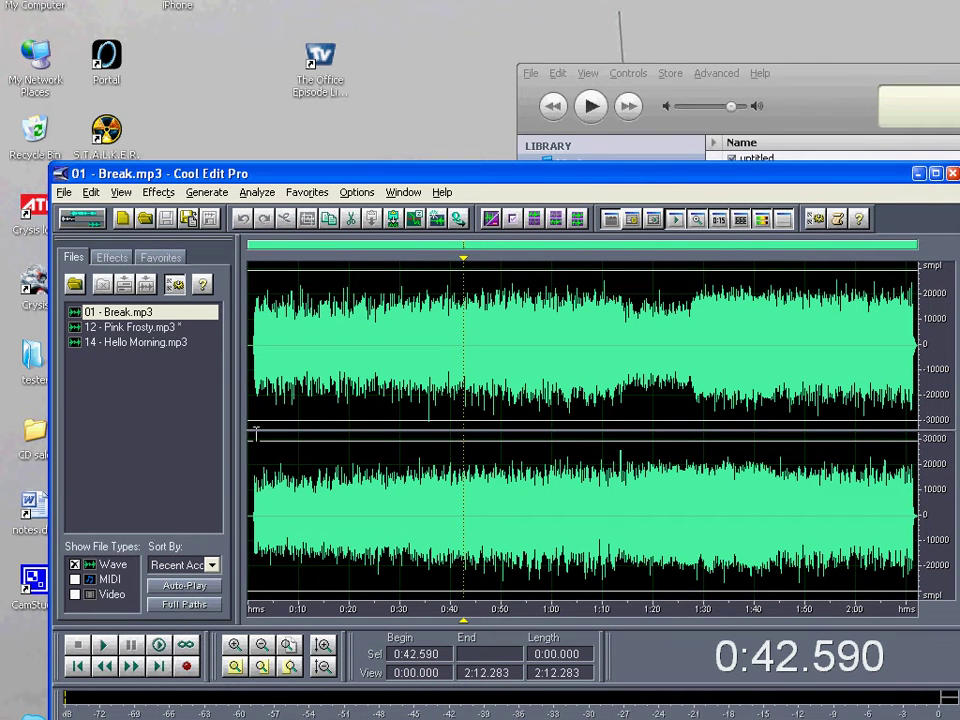
drag(256, 428, 314, 431)
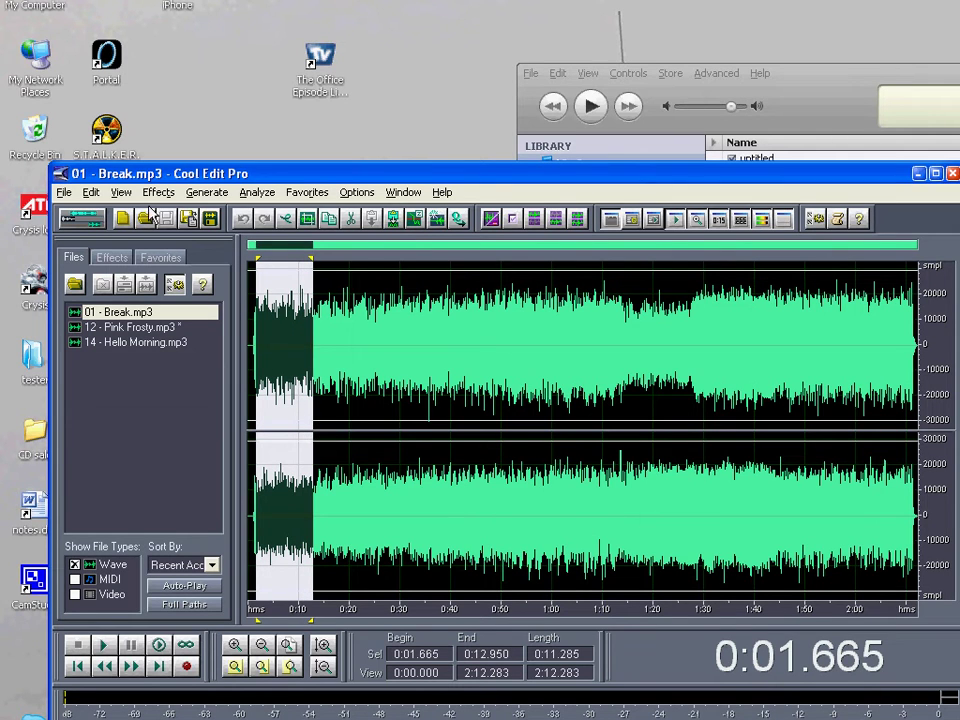
click(92, 194)
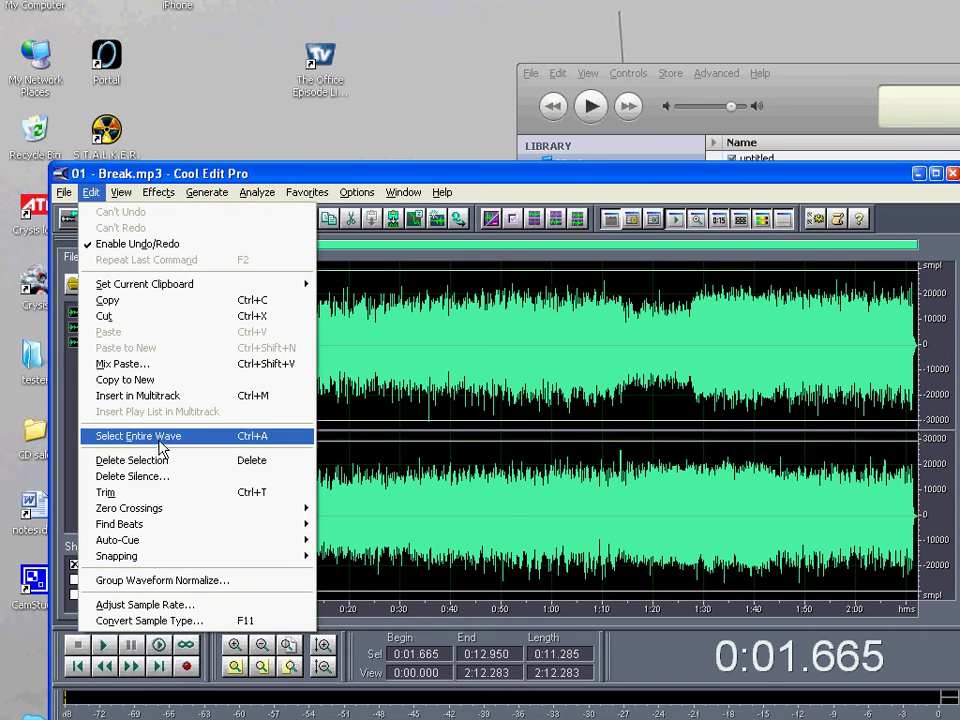
click(137, 493)
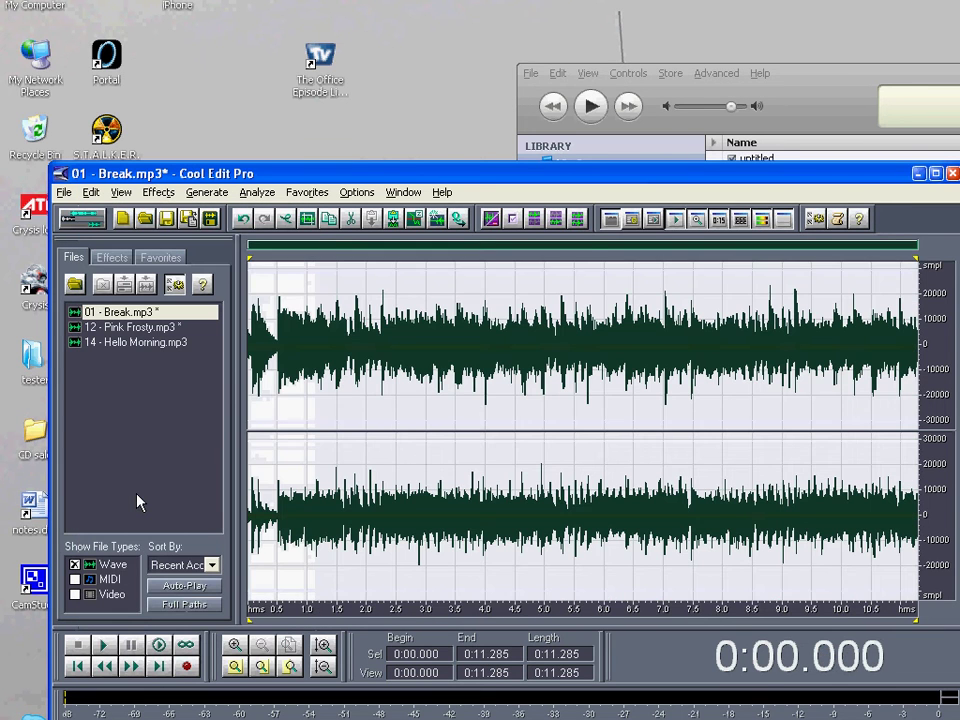
click(140, 344)
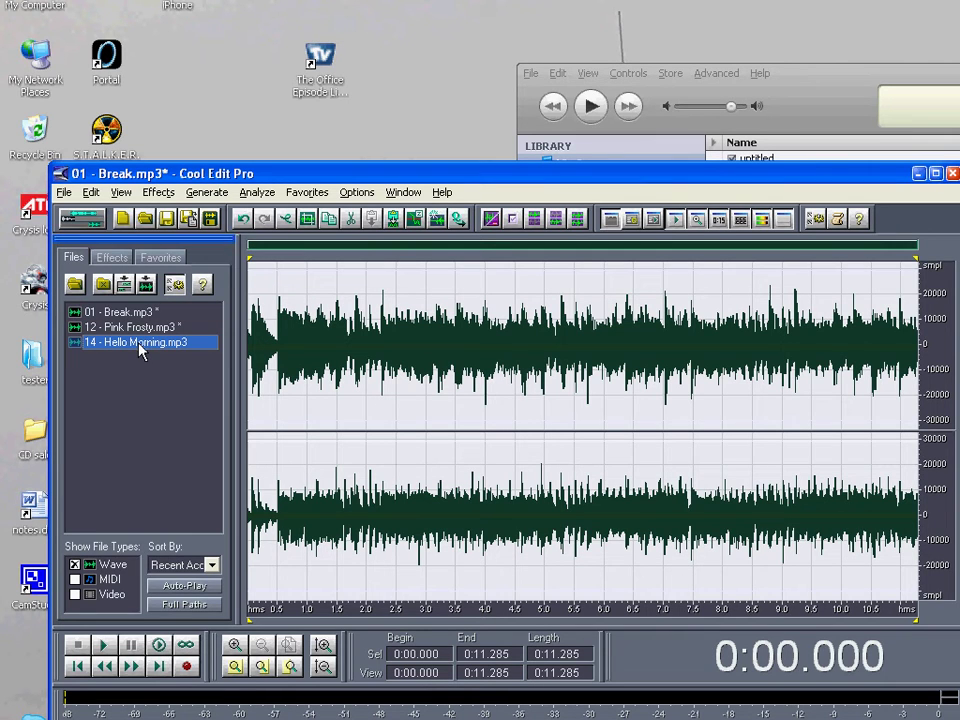
click(91, 227)
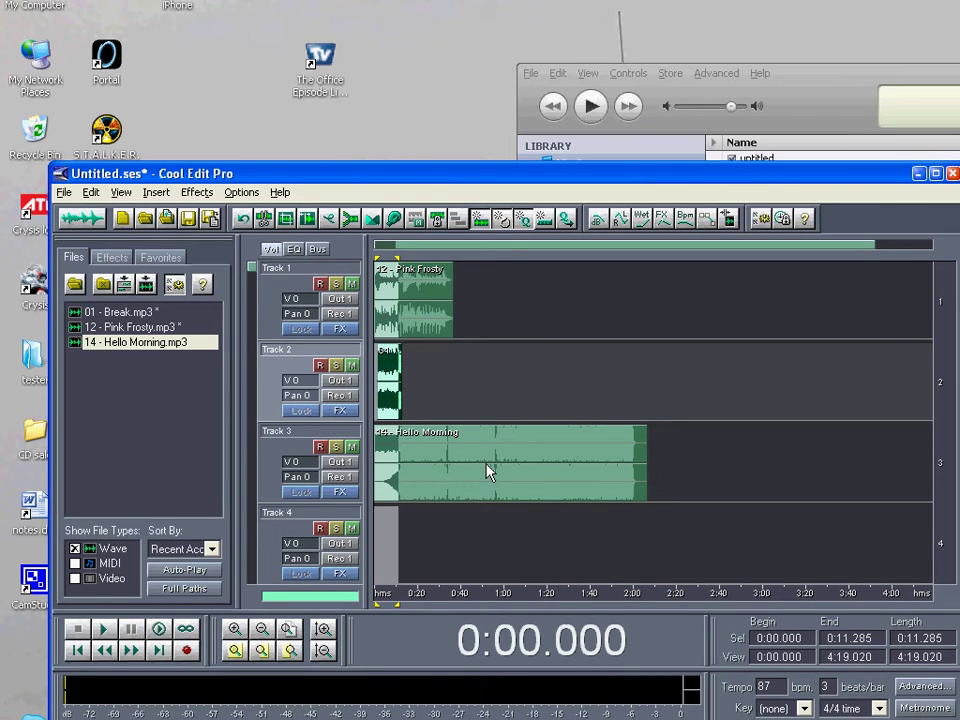
- Trim Hello Morning to its first 12.039 seconds and return to multitrack
double_click(490, 472)
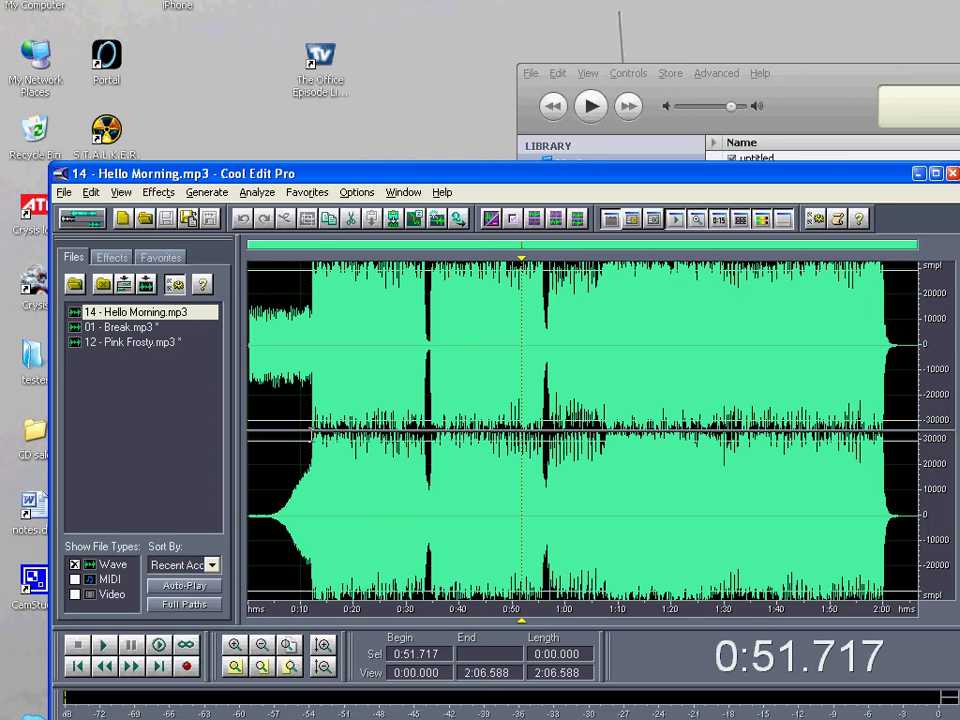
drag(309, 440, 195, 435)
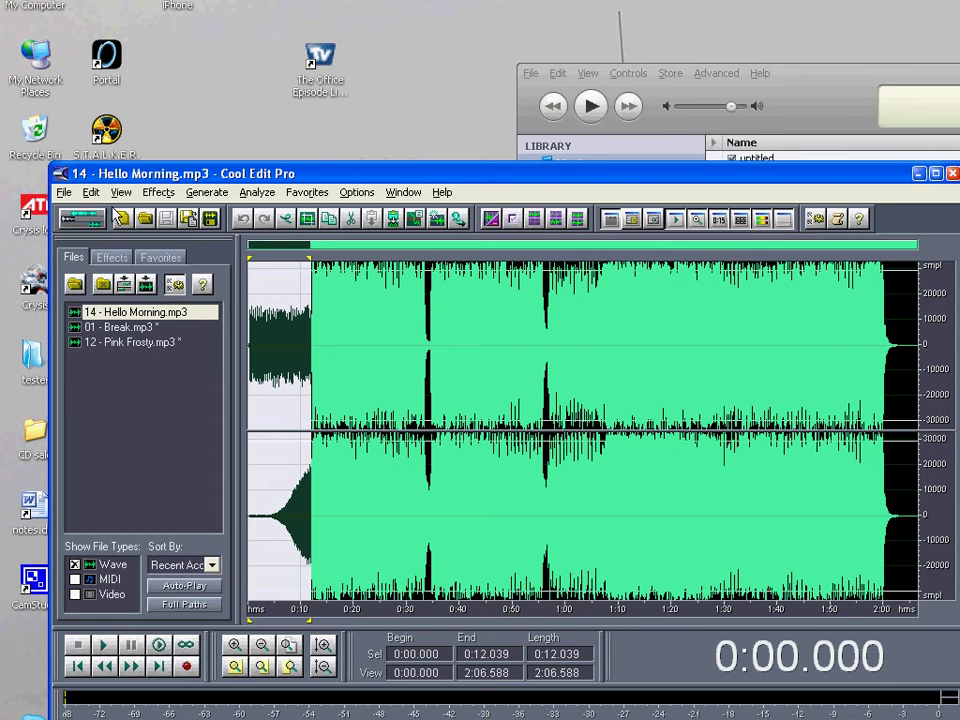
click(91, 192)
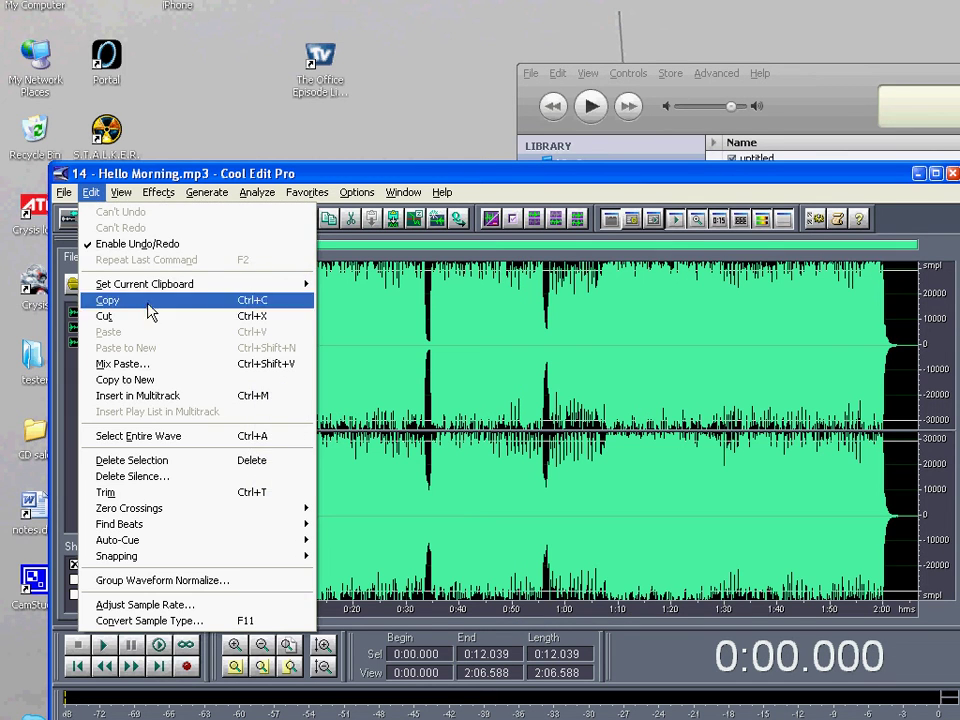
click(140, 494)
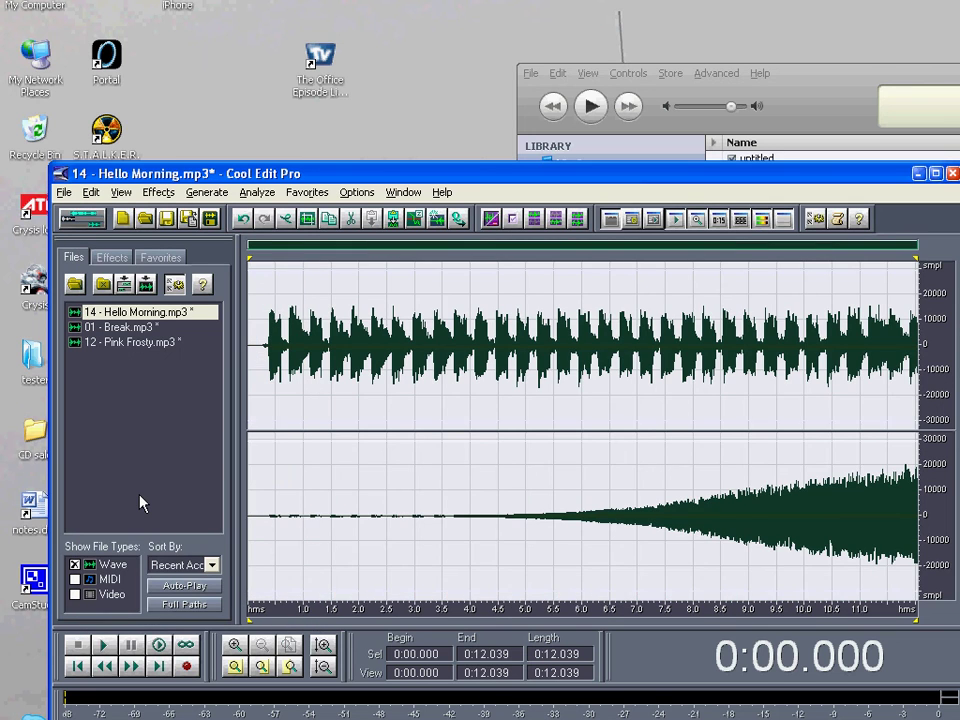
click(86, 218)
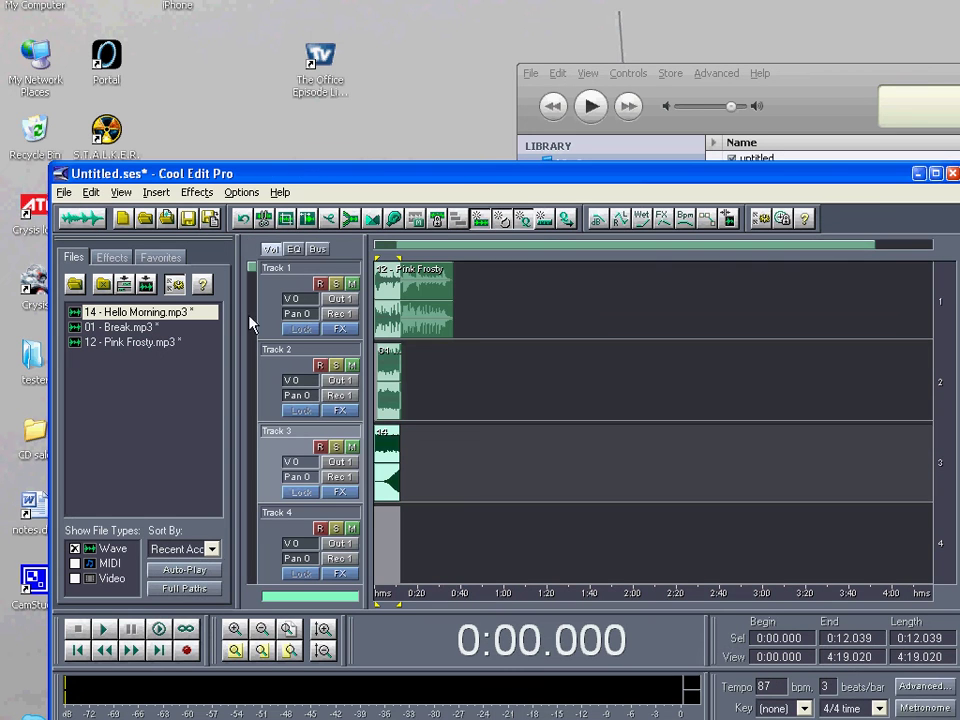
- Slide Break to start at Pink Frosty's end and Hello Morning to start after Break
click(390, 393)
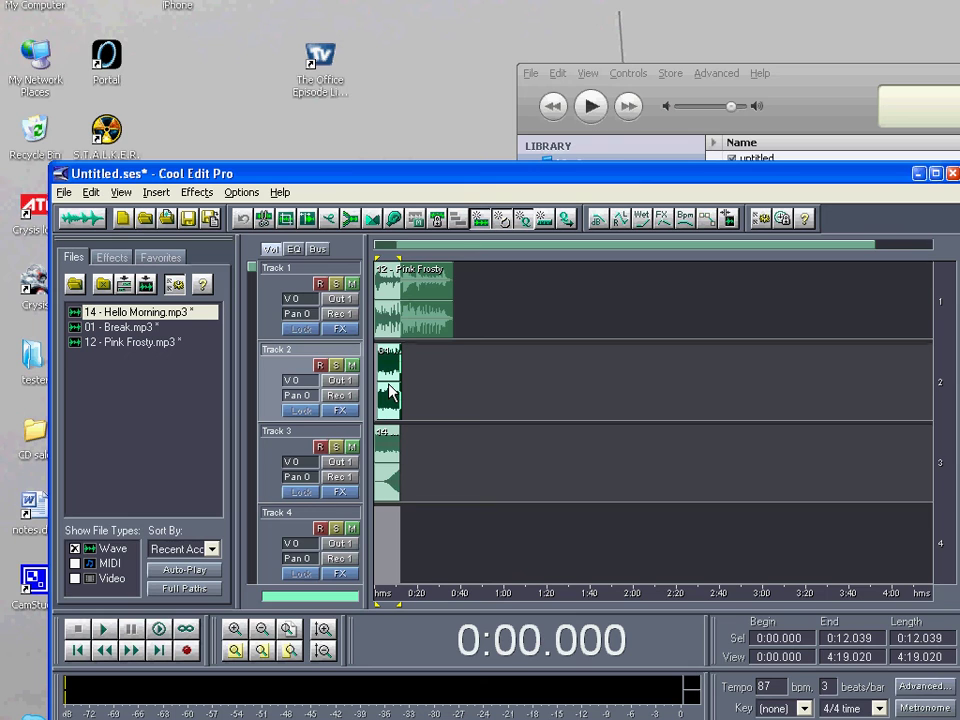
drag(453, 392, 466, 392)
mouse_move(470, 390)
mouse_down()
mouse_move(502, 388)
mouse_move(441, 386)
mouse_move(465, 386)
mouse_up()
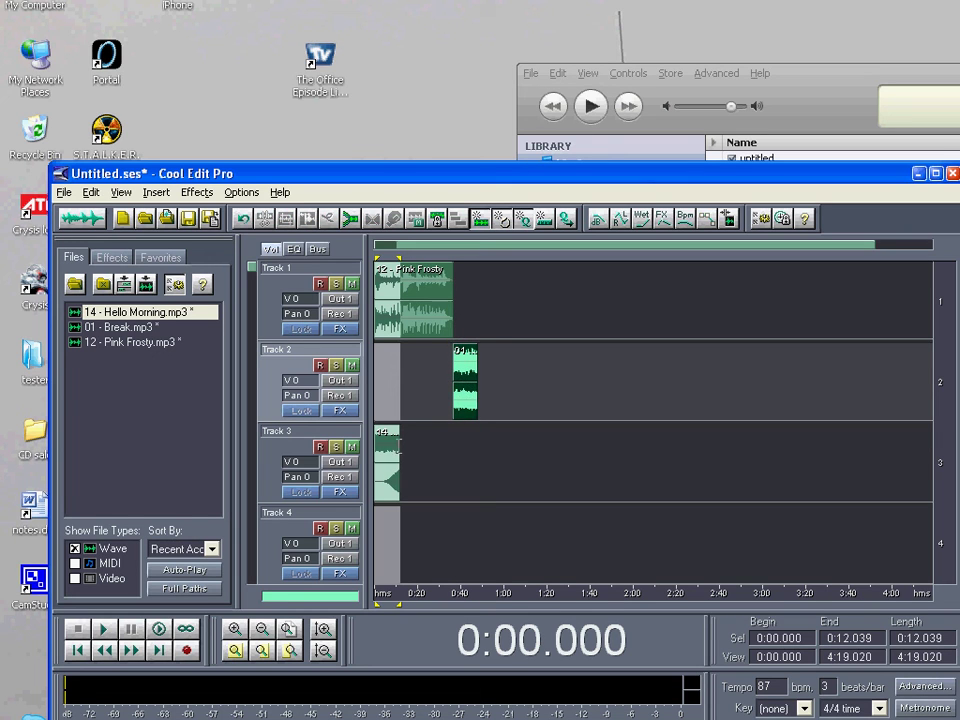
drag(386, 469, 489, 474)
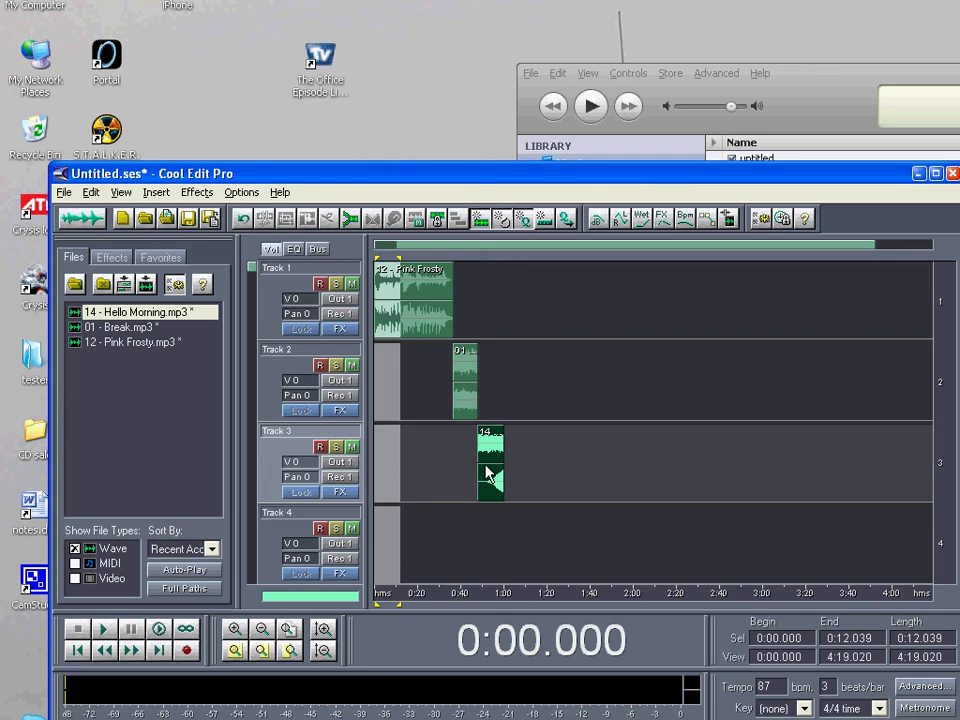